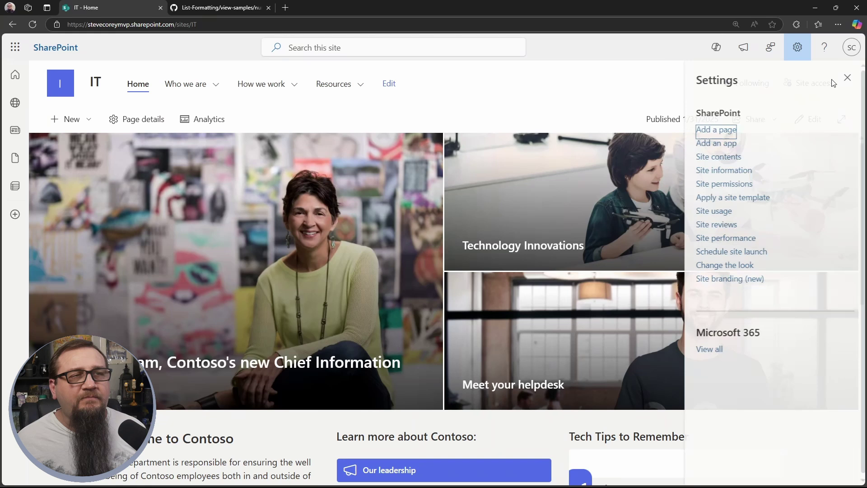
Step: From Site contents, create a blank list named TechTips, kept out of site navigation
{"action": "left_click", "coordinate": [717, 156]}
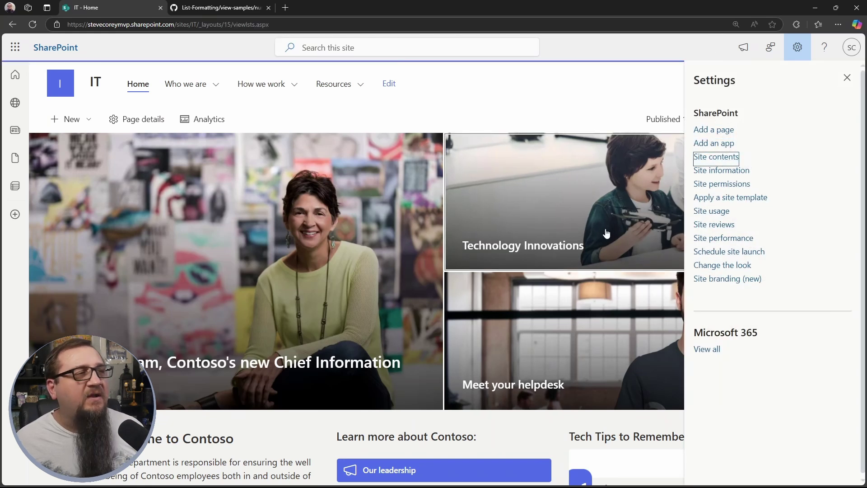
{"action": "key", "text": "alt+Left"}
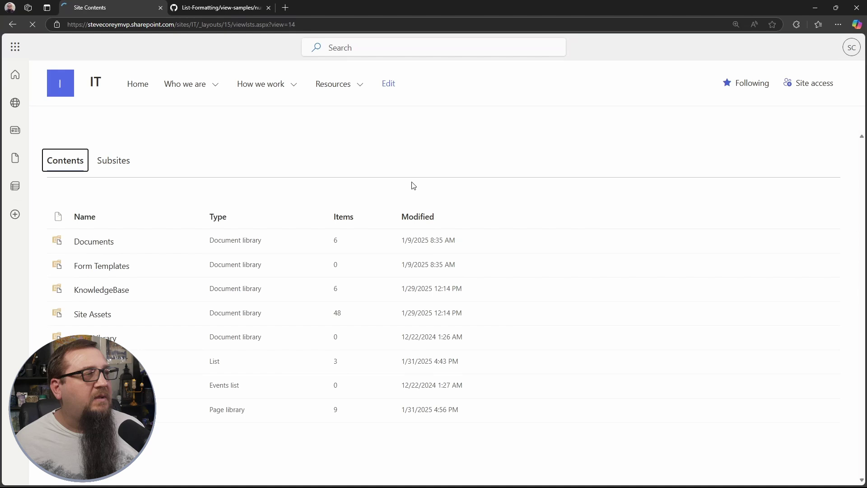
{"action": "left_click", "coordinate": [74, 121]}
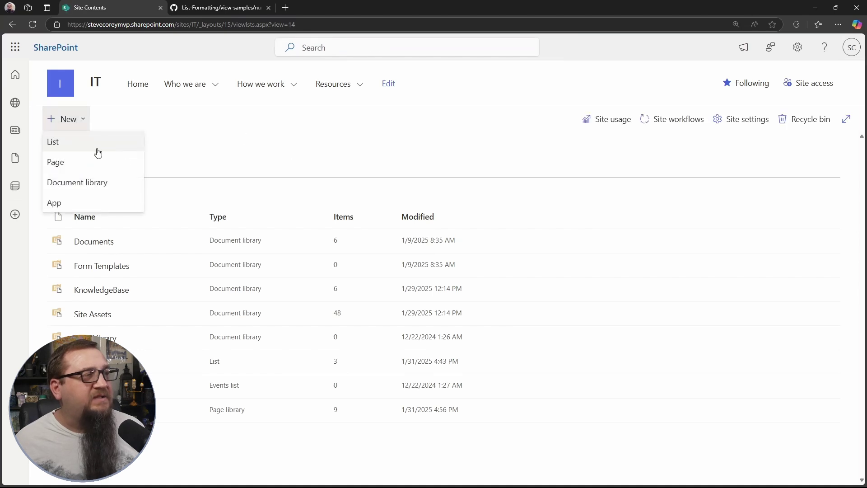
{"action": "left_click", "coordinate": [98, 153]}
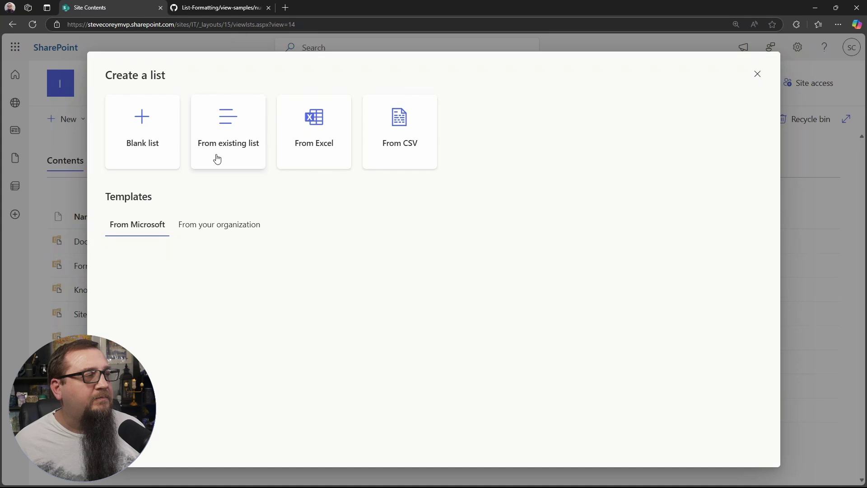
{"action": "left_click", "coordinate": [159, 132]}
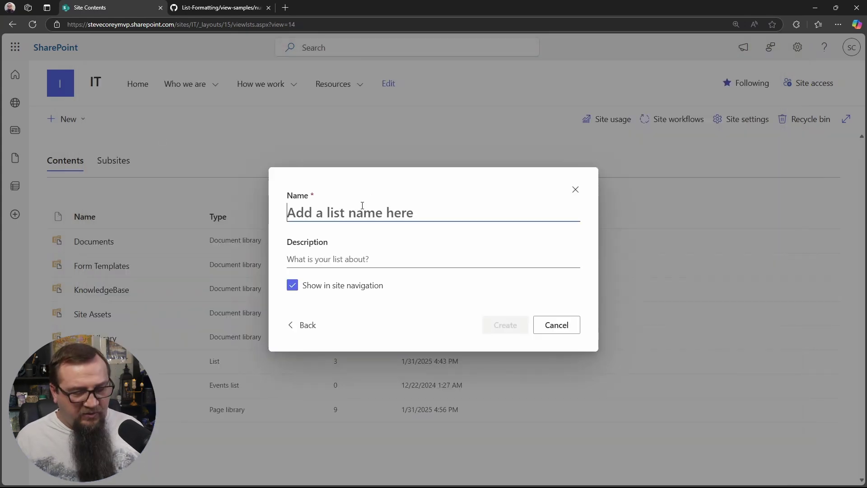
{"action": "type", "text": "TechTip"}
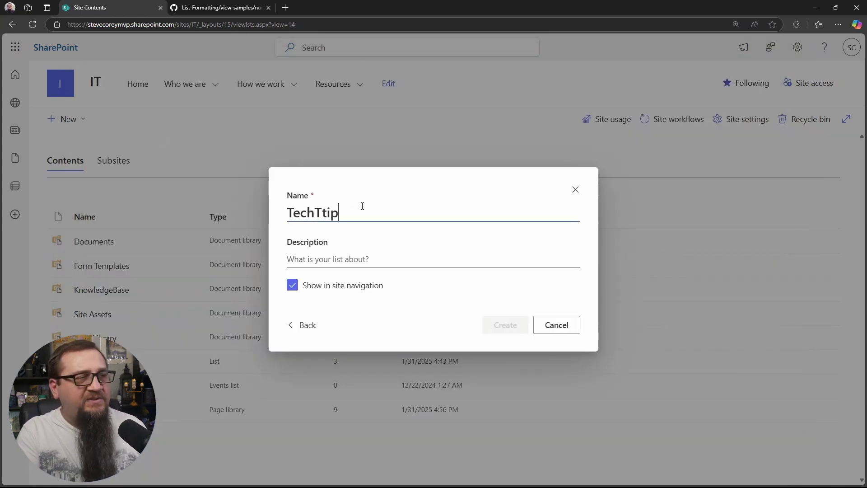
{"action": "type", "text": "ips"}
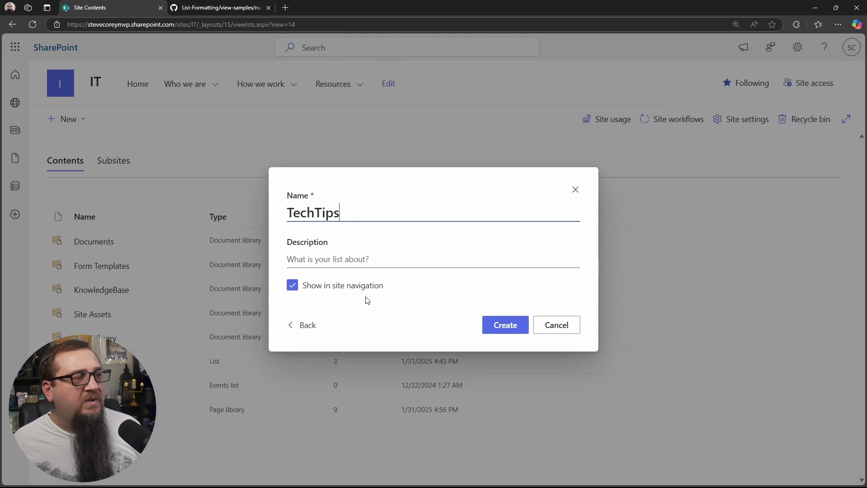
{"action": "left_click", "coordinate": [357, 285]}
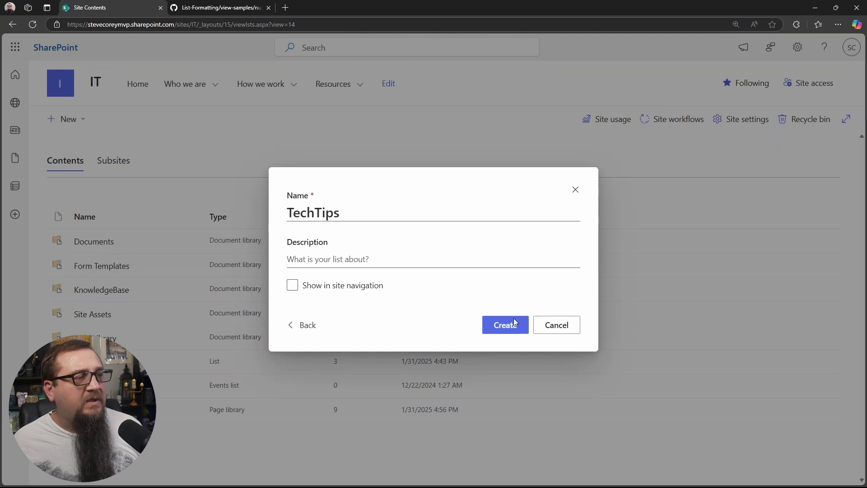
{"action": "left_click", "coordinate": [487, 327]}
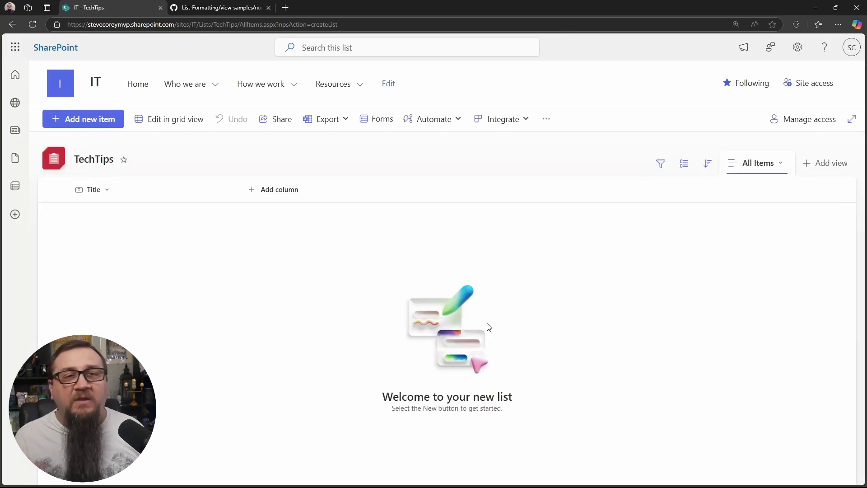
Step: Add a Description column of type Multiple lines of text to TechTips, with enhanced rich text off
{"action": "left_click", "coordinate": [291, 190]}
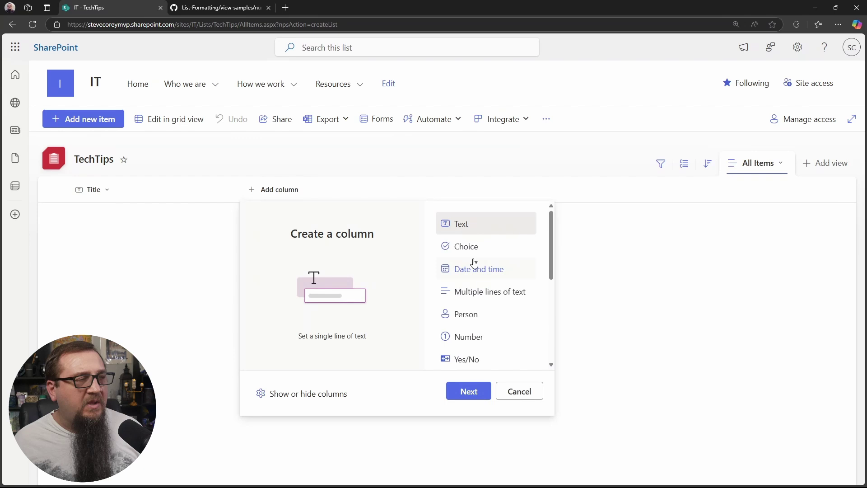
{"action": "left_click", "coordinate": [485, 289]}
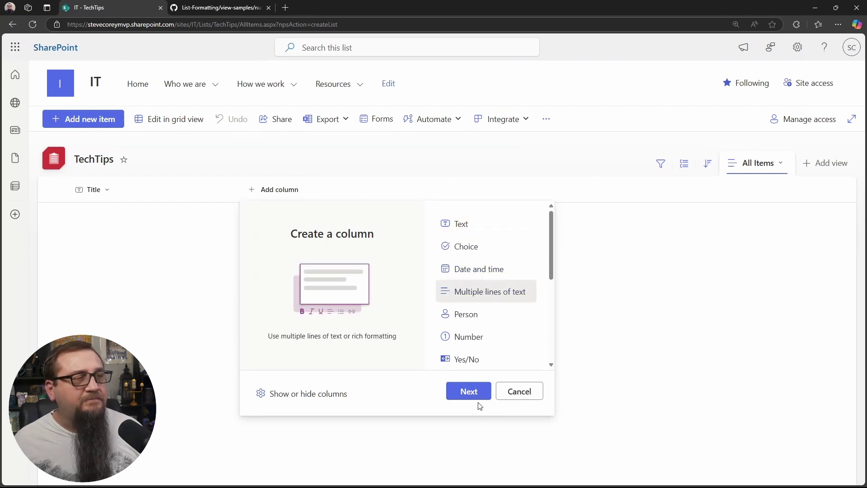
{"action": "left_click", "coordinate": [469, 392]}
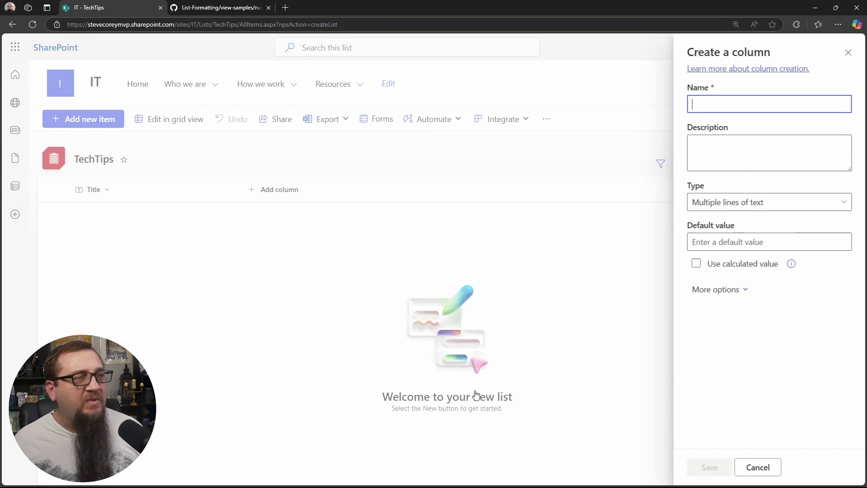
{"action": "type", "text": "Description"}
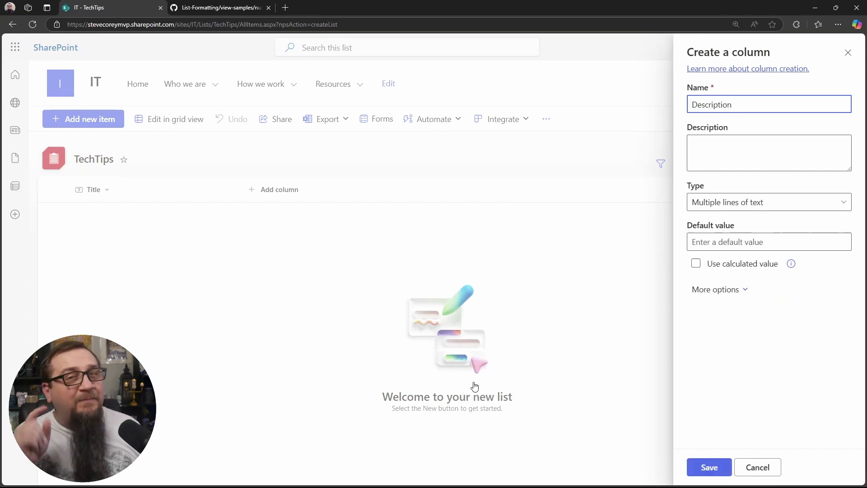
{"action": "left_click", "coordinate": [710, 293]}
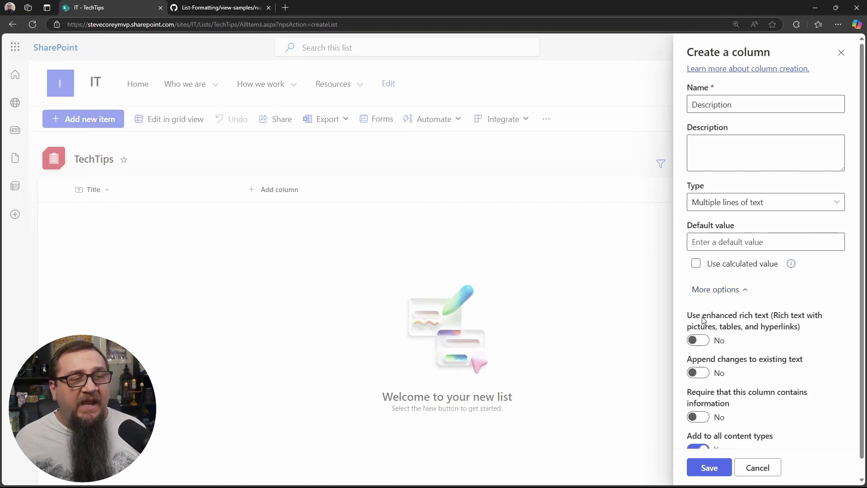
{"action": "scroll", "coordinate": [725, 353], "scroll_direction": "down", "scroll_amount": 1}
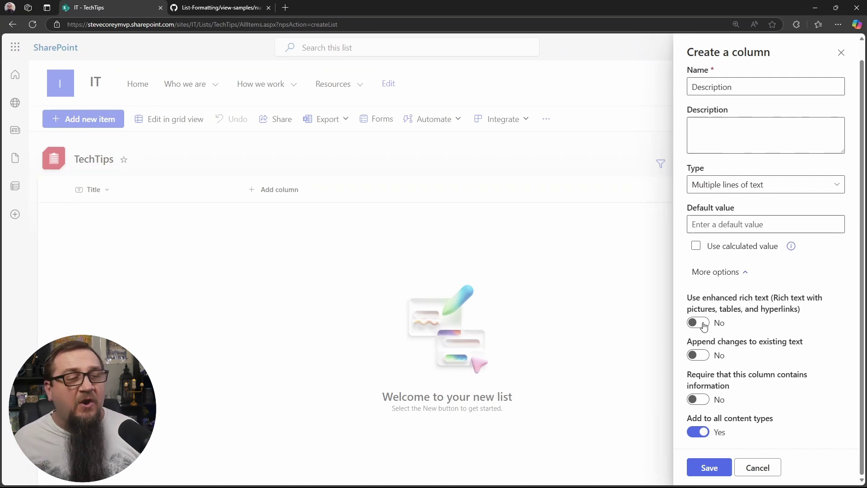
{"action": "left_click", "coordinate": [713, 466]}
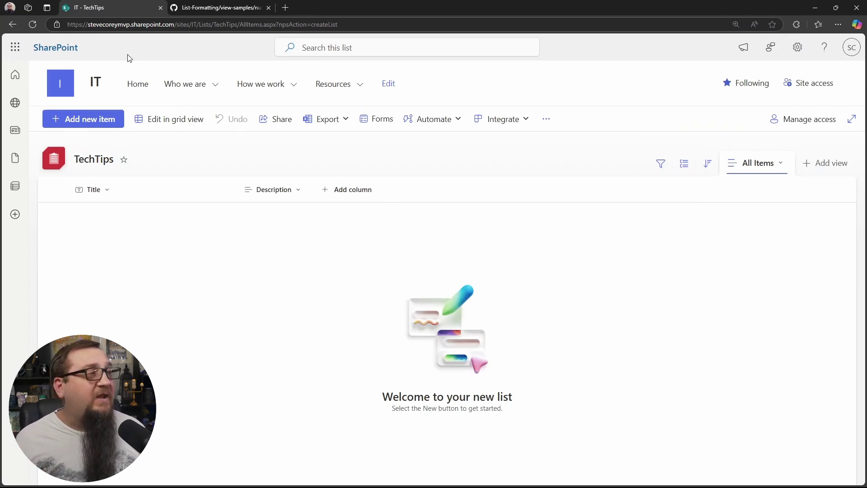
{"action": "left_click", "coordinate": [798, 47]}
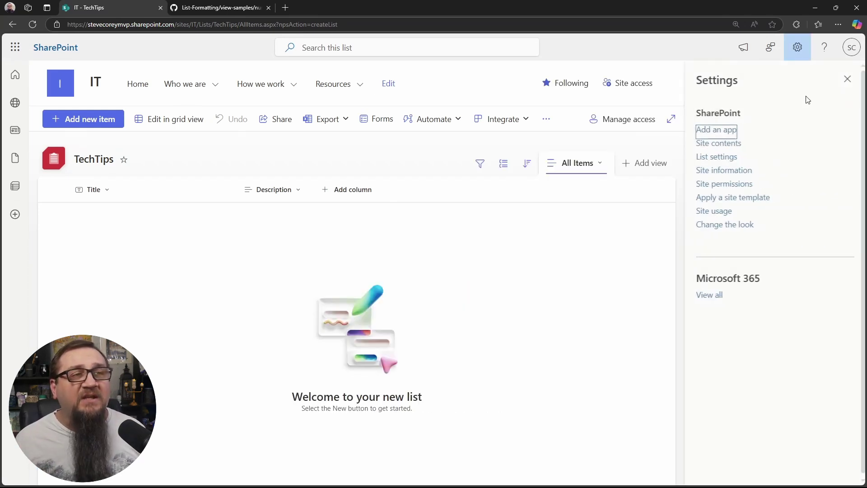
{"action": "left_click", "coordinate": [713, 144]}
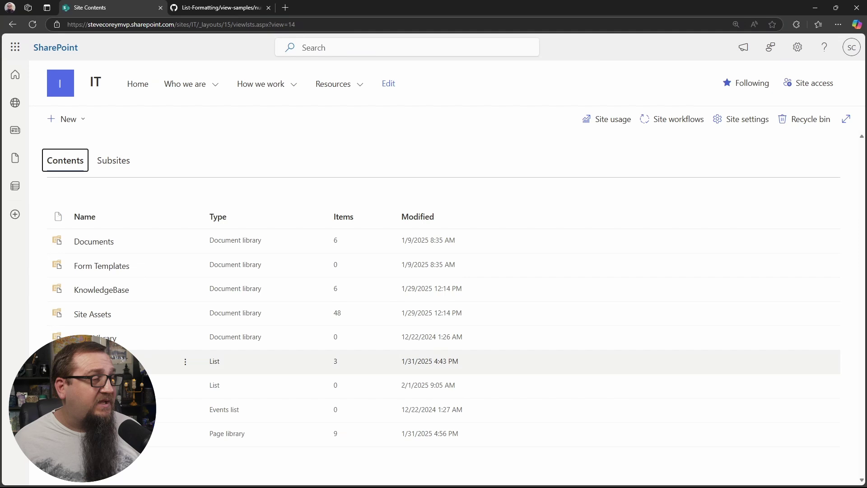
{"action": "left_click", "coordinate": [97, 361]}
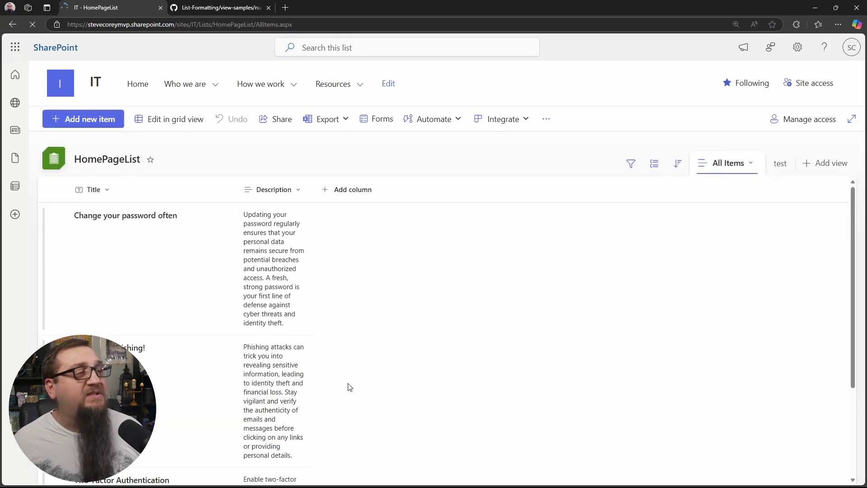
{"action": "left_click_drag", "start_coordinate": [313, 195], "coordinate": [547, 194]}
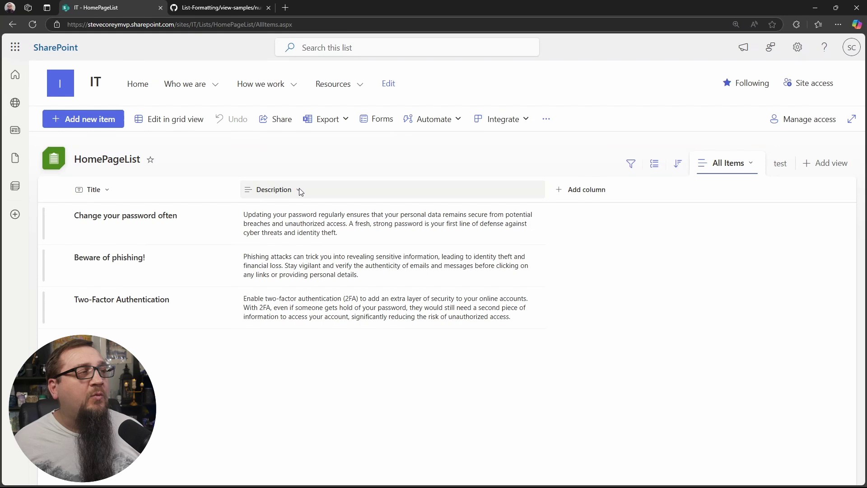
Step: Copy the raw JSON of numbered-list-cards.json from GitHub, then return to the SharePoint list
{"action": "left_click", "coordinate": [224, 9]}
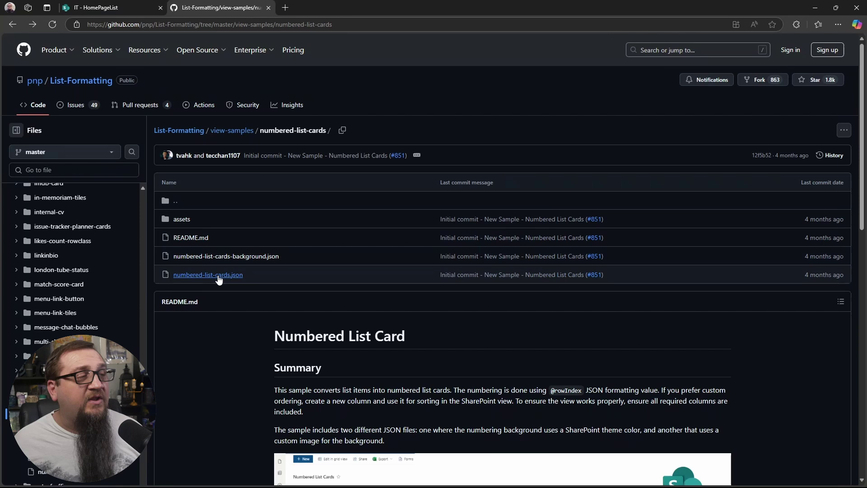
{"action": "left_click", "coordinate": [218, 277]}
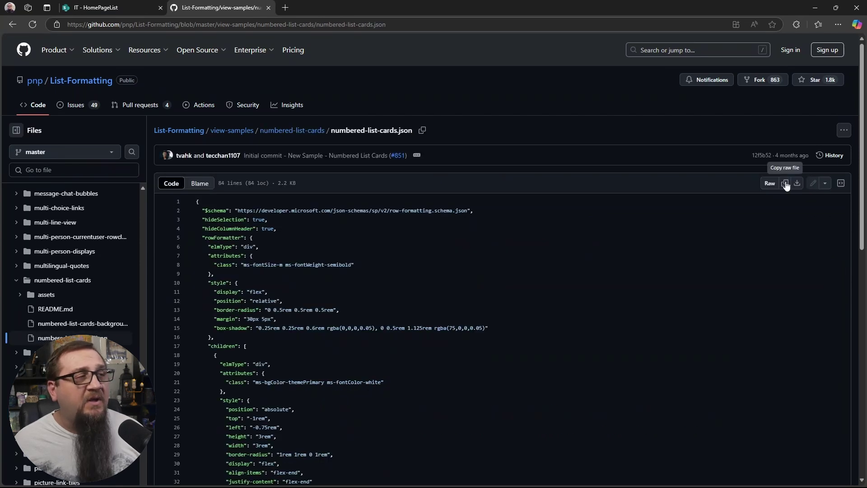
{"action": "left_click", "coordinate": [787, 183]}
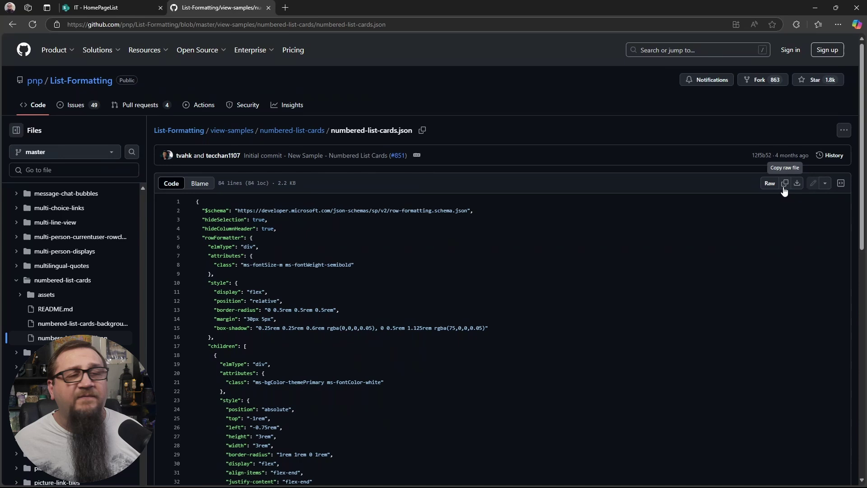
{"action": "key", "text": "ctrl+Tab"}
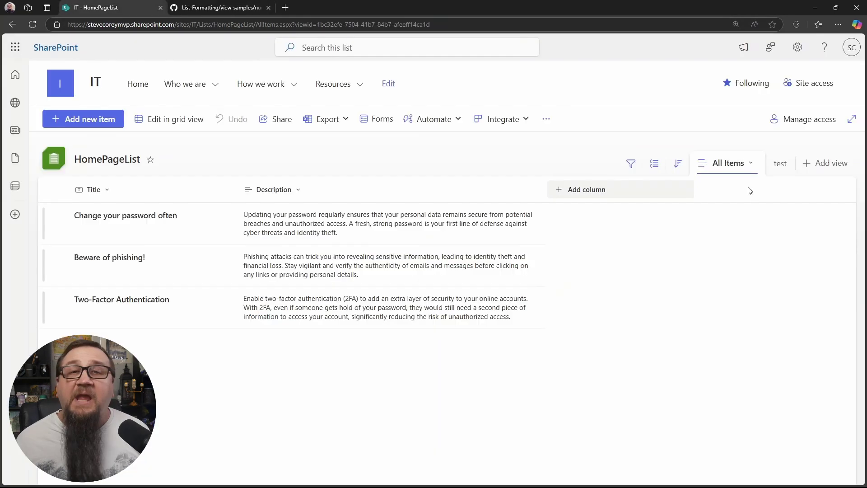
Step: Create a public list-layout view of HomePageList named FormattedList
{"action": "left_click", "coordinate": [825, 168]}
{"action": "left_click", "coordinate": [389, 210]}
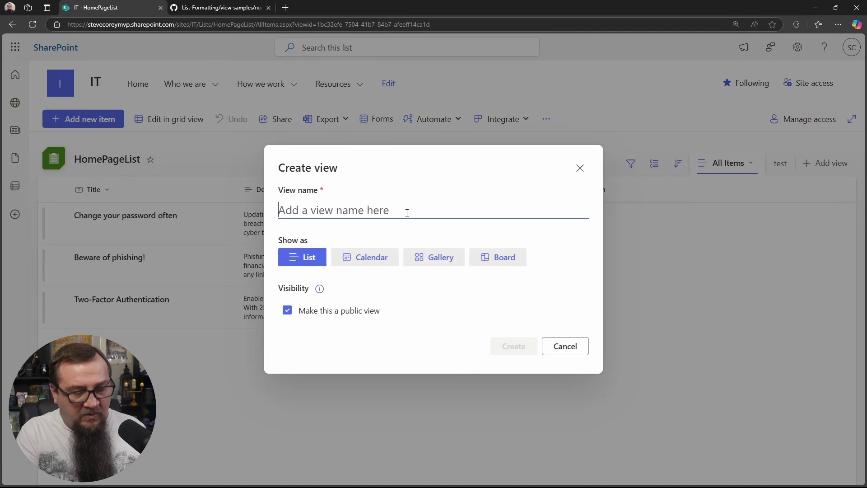
{"action": "type", "text": "FormattedList"}
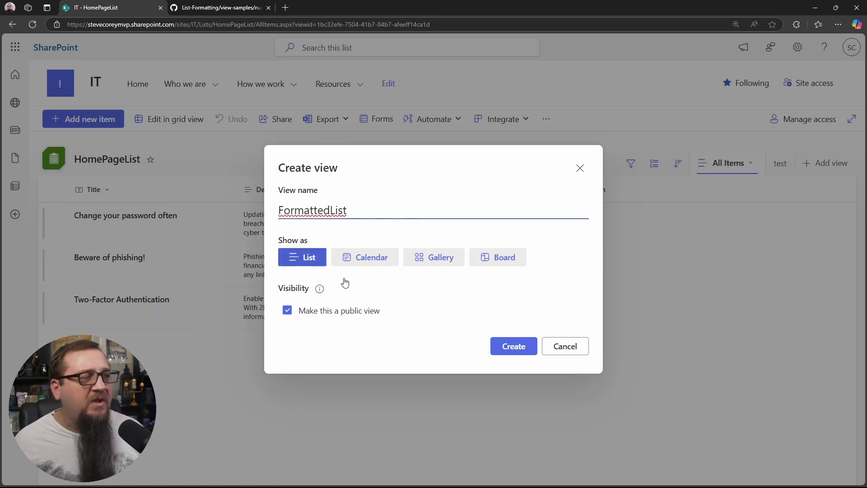
{"action": "left_click", "coordinate": [300, 255]}
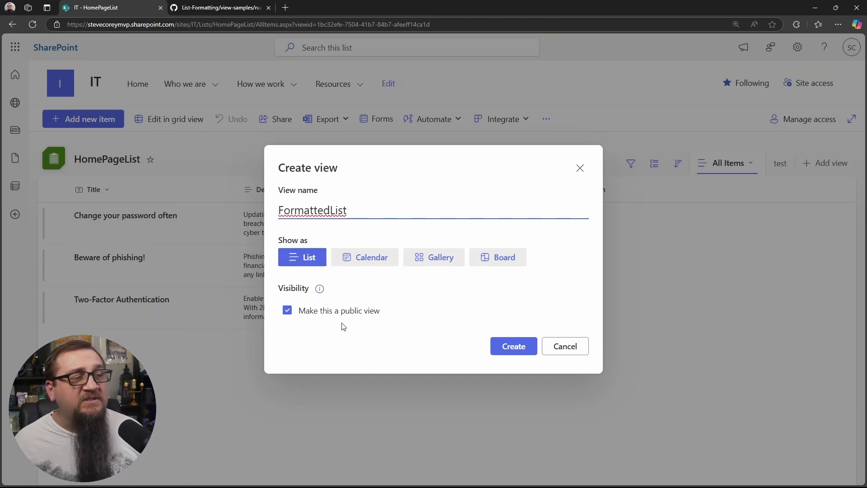
{"action": "left_click", "coordinate": [511, 346]}
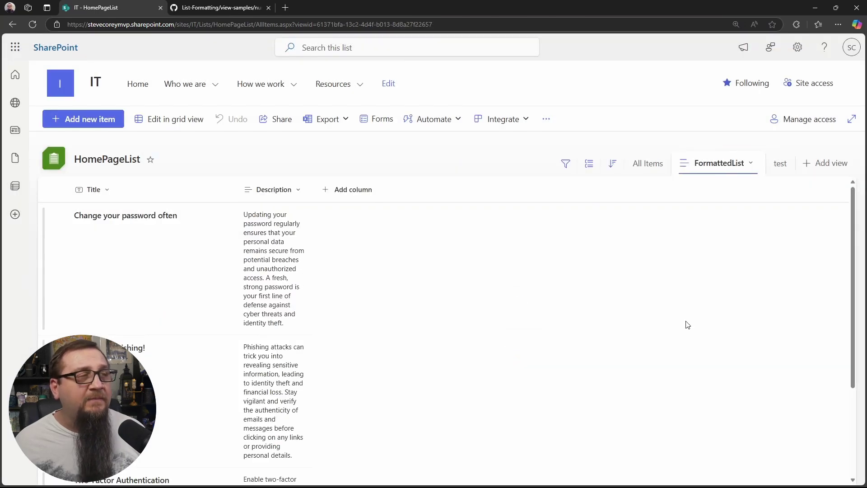
{"action": "left_click", "coordinate": [752, 164]}
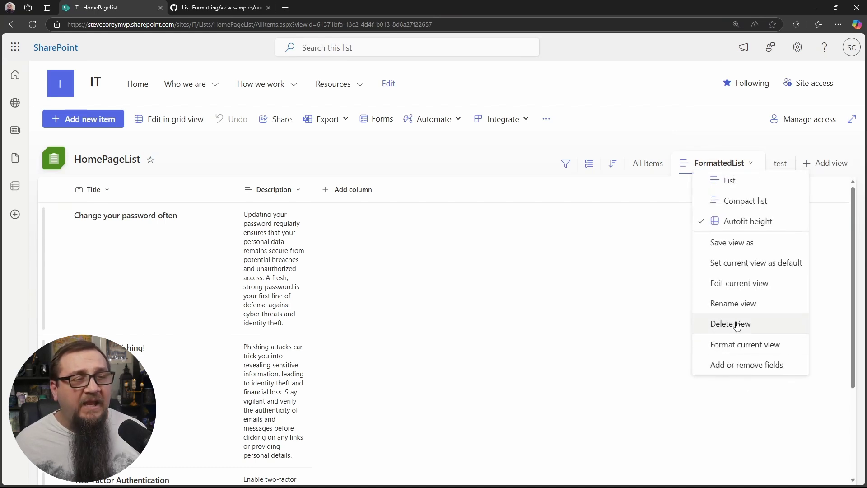
Step: Replace the FormattedList view's formatting JSON in advanced mode with the copied numbered-cards sample and save
{"action": "left_click", "coordinate": [745, 346]}
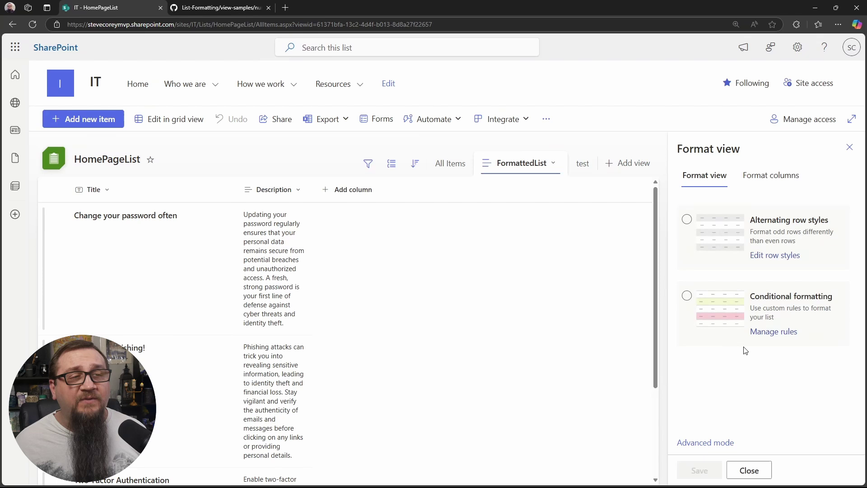
{"action": "left_click", "coordinate": [702, 445]}
{"action": "left_click_drag", "start_coordinate": [759, 354], "coordinate": [690, 253]}
{"action": "key", "text": "Delete"}
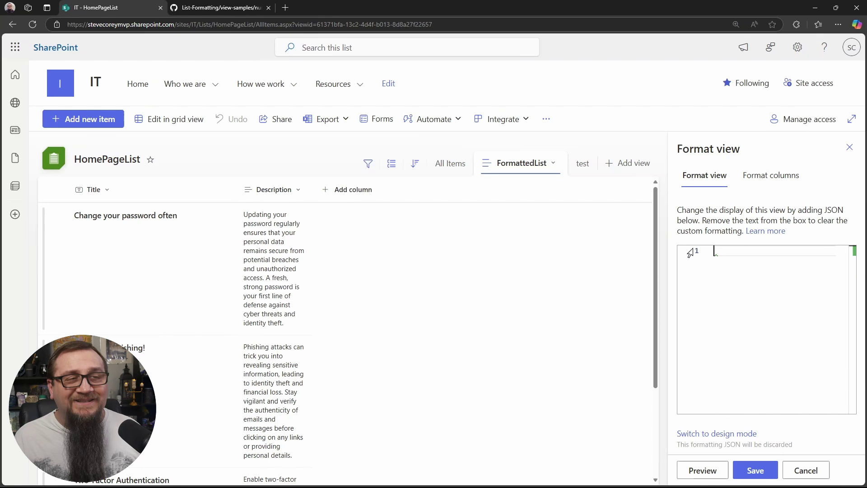
{"action": "key", "text": "ctrl+v"}
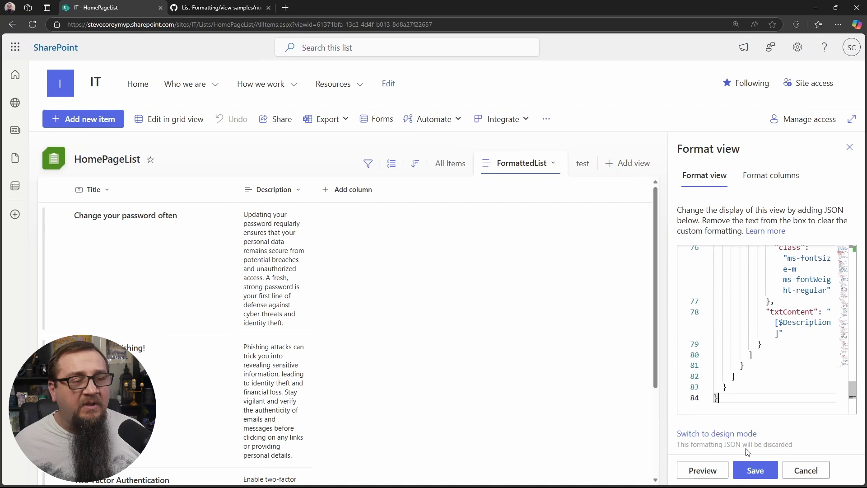
{"action": "left_click", "coordinate": [759, 470]}
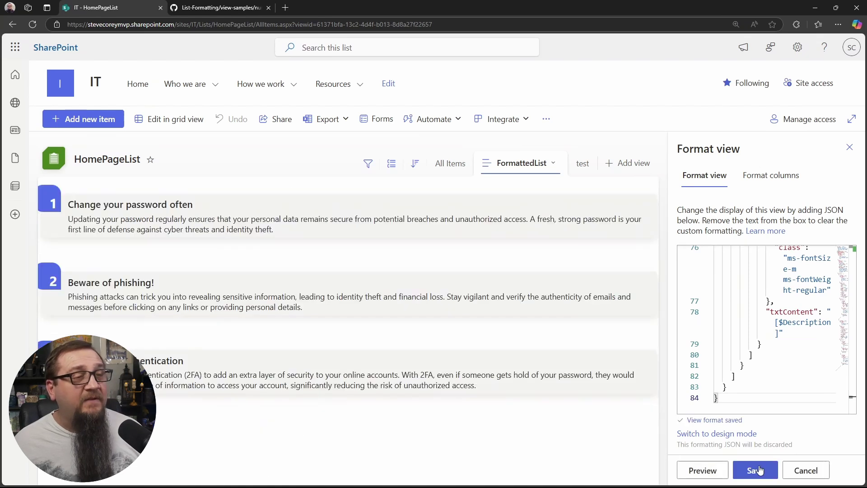
{"action": "left_click", "coordinate": [850, 147]}
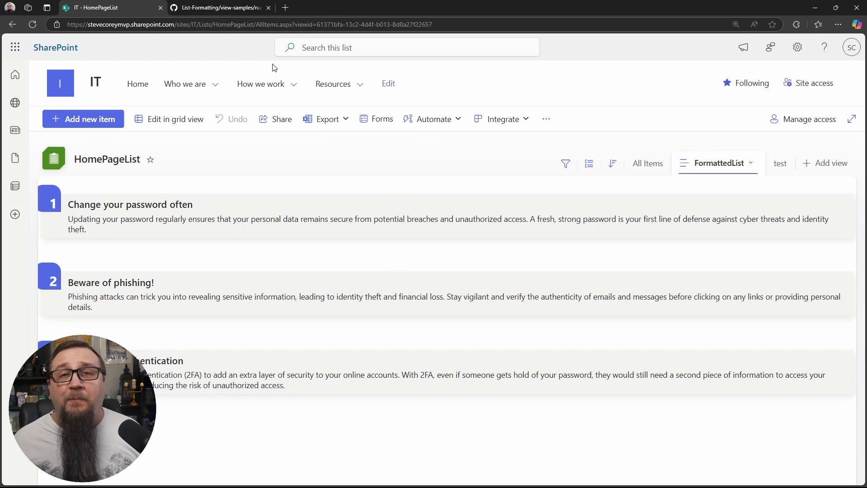
Step: Open the IT site home page in edit mode
{"action": "left_click", "coordinate": [136, 87]}
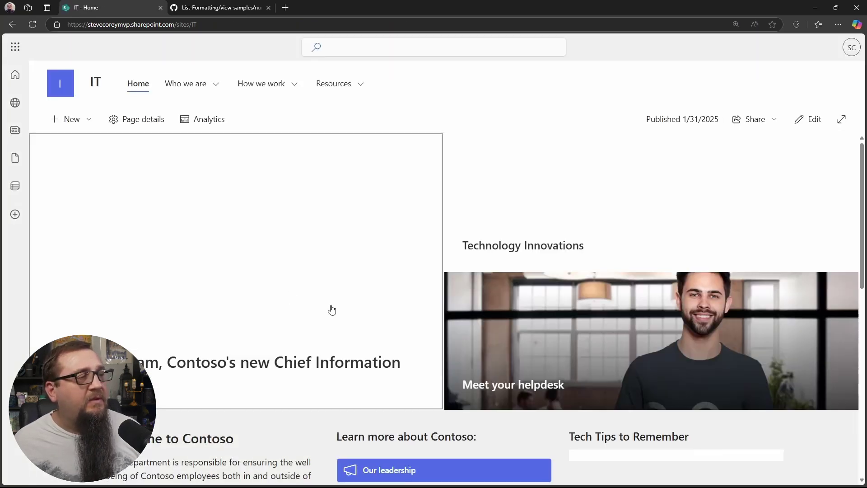
{"action": "scroll", "coordinate": [318, 289], "scroll_direction": "down", "scroll_amount": 8}
{"action": "scroll", "coordinate": [314, 307], "scroll_direction": "up", "scroll_amount": 3}
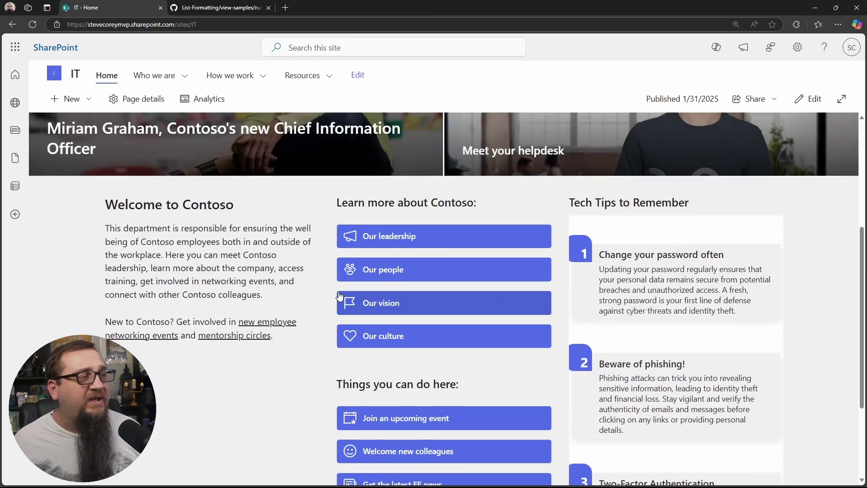
{"action": "left_click", "coordinate": [805, 99]}
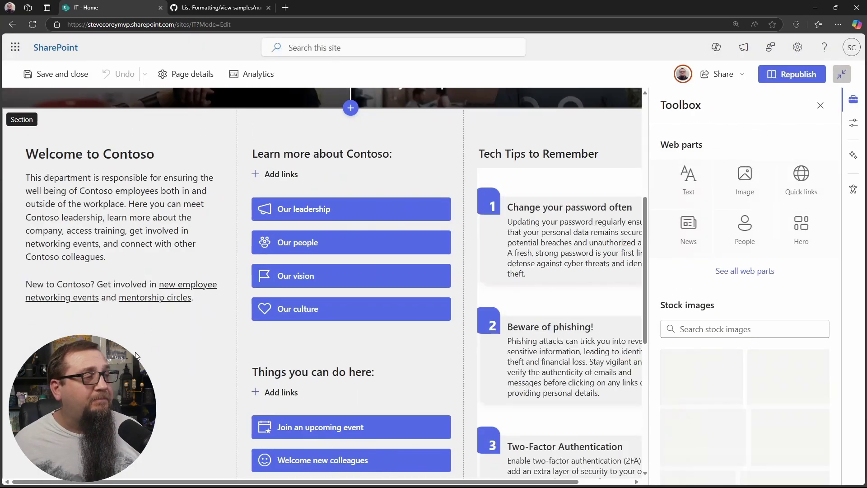
Step: Add a List web part in the first column showing HomePageList, and bring up its property pane
{"action": "left_click", "coordinate": [123, 322]}
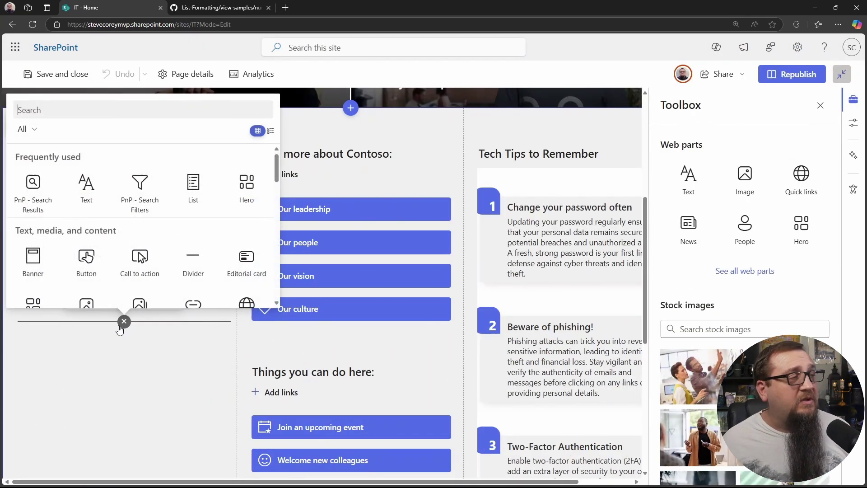
{"action": "left_click", "coordinate": [189, 192]}
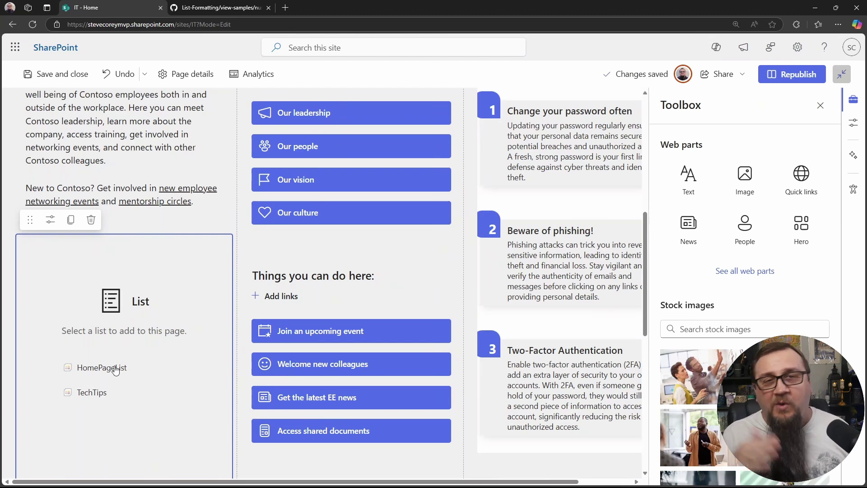
{"action": "left_click", "coordinate": [116, 368]}
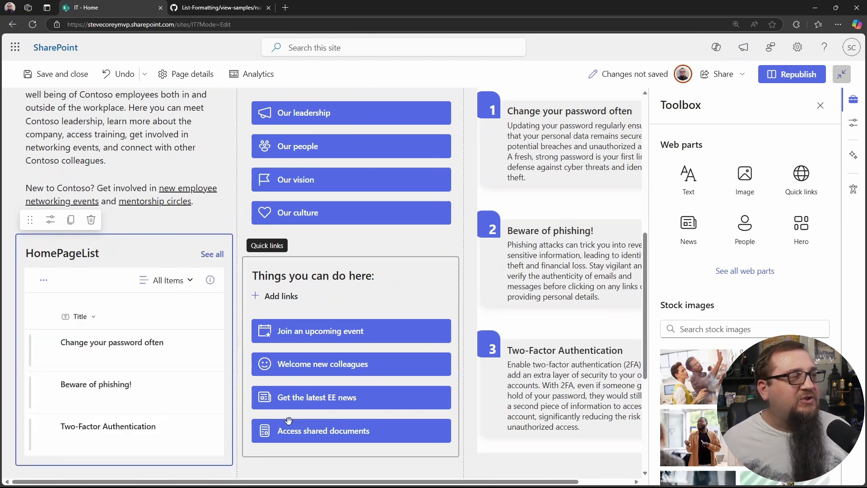
{"action": "left_click", "coordinate": [51, 220]}
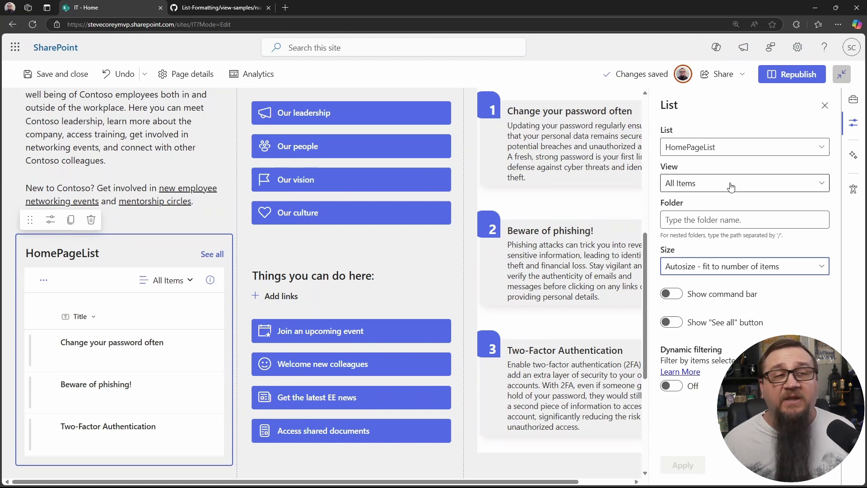
Step: Set the web part to the FormattedList view, hide the command bar and See all button, then republish
{"action": "left_click", "coordinate": [693, 186]}
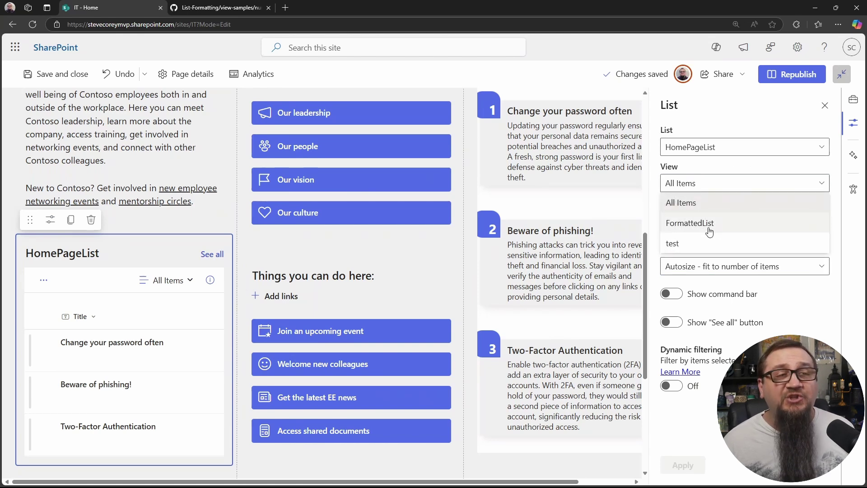
{"action": "left_click", "coordinate": [708, 226]}
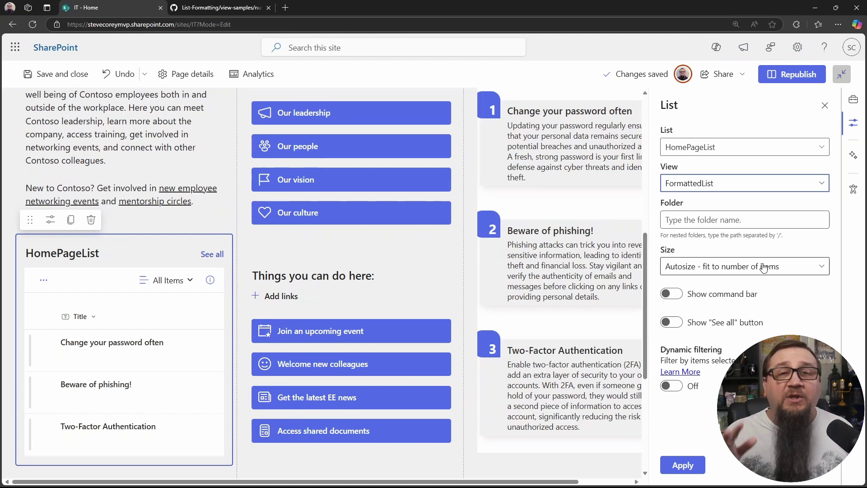
{"action": "left_click", "coordinate": [672, 294]}
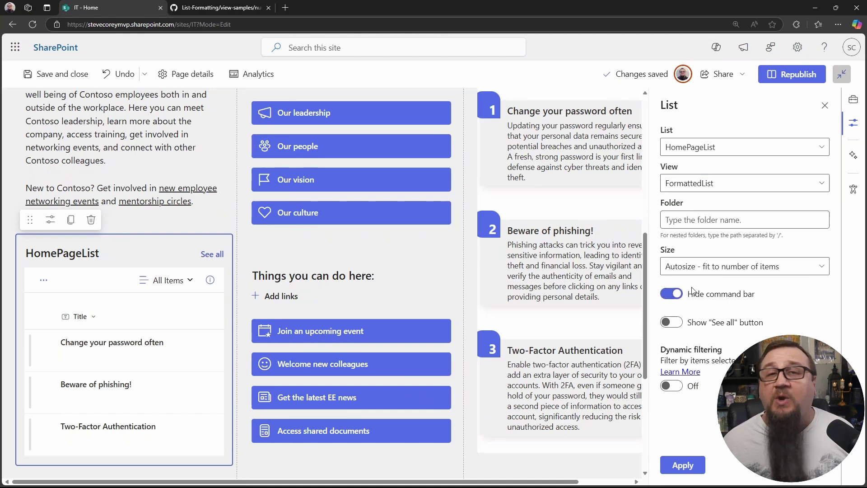
{"action": "left_click", "coordinate": [676, 326]}
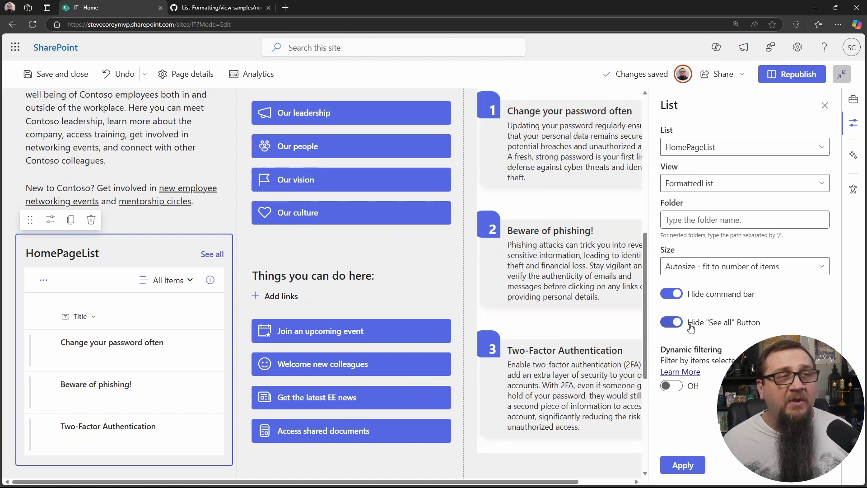
{"action": "left_click", "coordinate": [696, 469]}
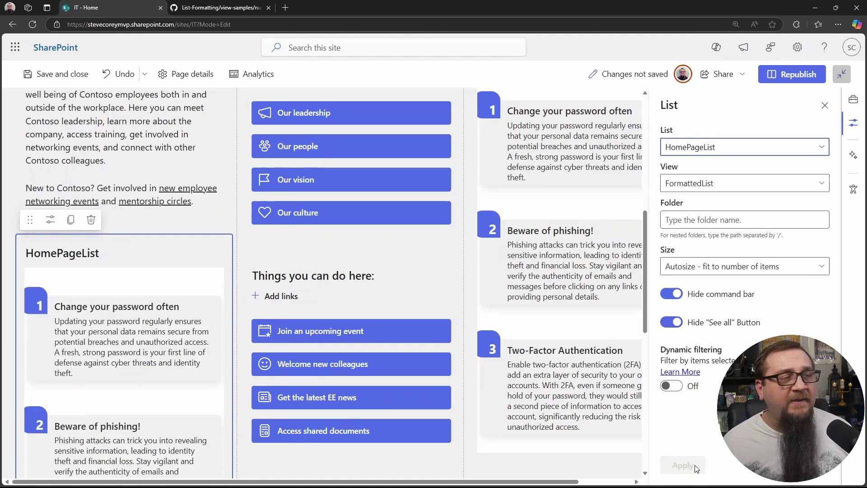
{"action": "left_click", "coordinate": [794, 77]}
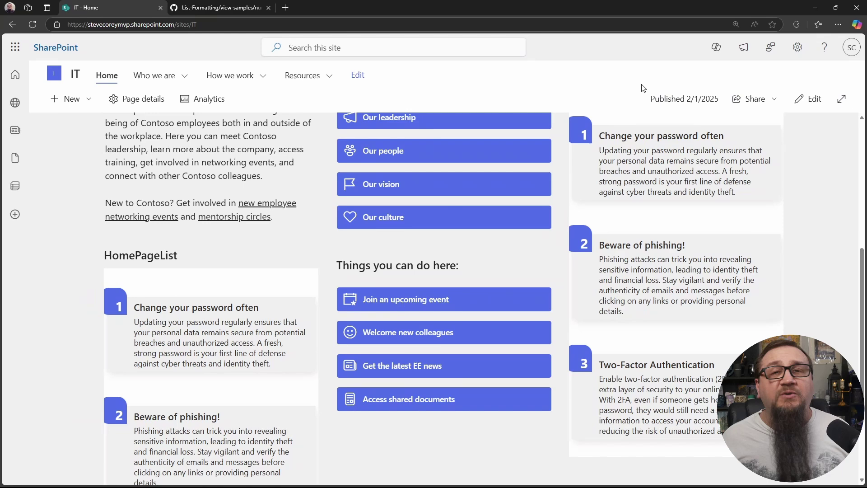
Step: Go back to the GitHub numbered-list-cards folder and read the README describing its two JSON variants
{"action": "left_click", "coordinate": [230, 8]}
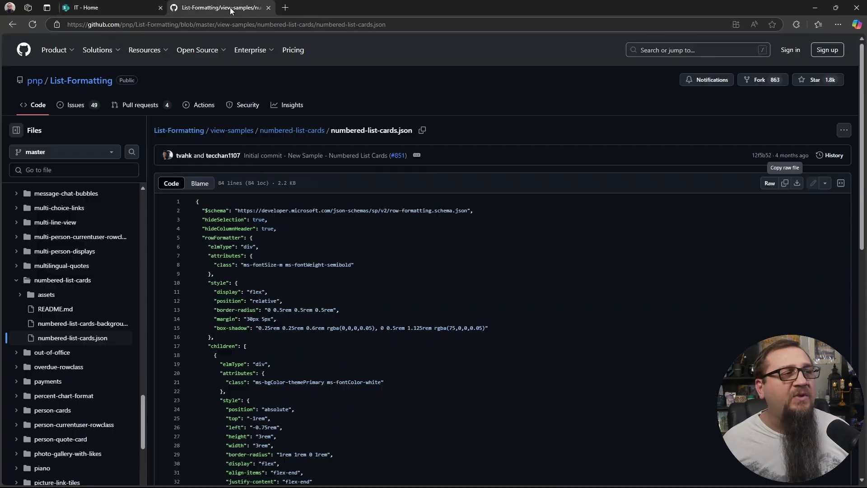
{"action": "key", "text": "alt+Left"}
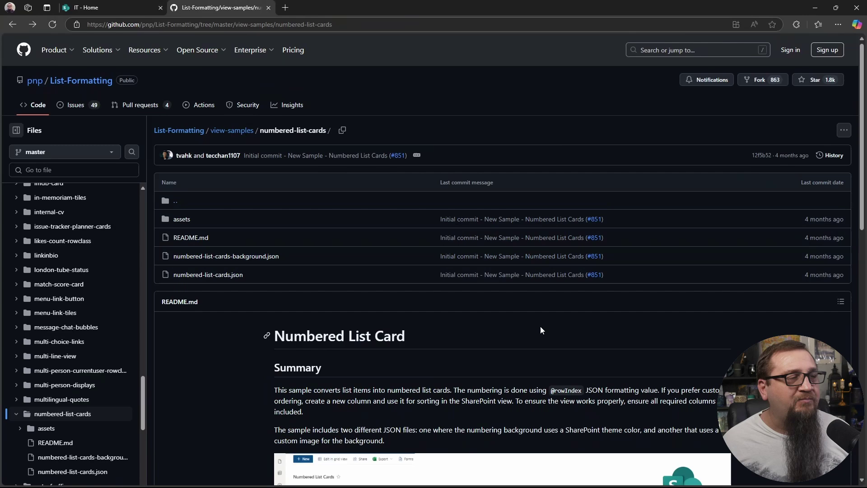
{"action": "scroll", "coordinate": [541, 330], "scroll_direction": "down", "scroll_amount": 12}
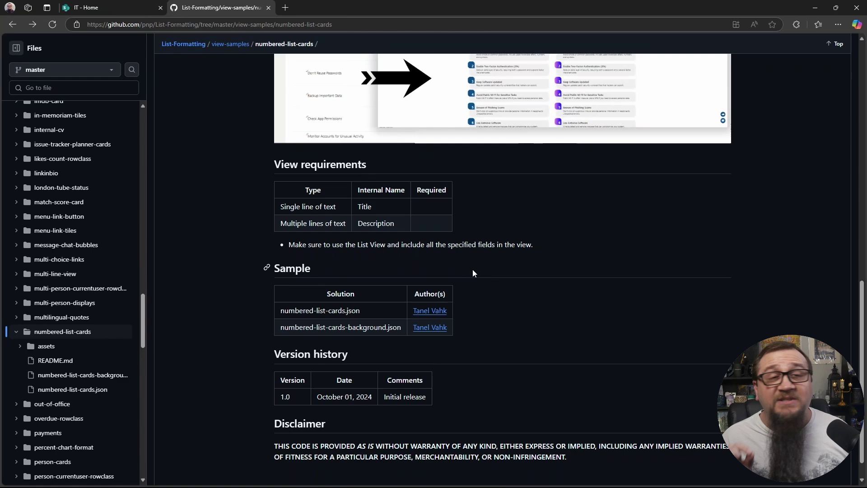
{"action": "scroll", "coordinate": [488, 271], "scroll_direction": "up", "scroll_amount": 5}
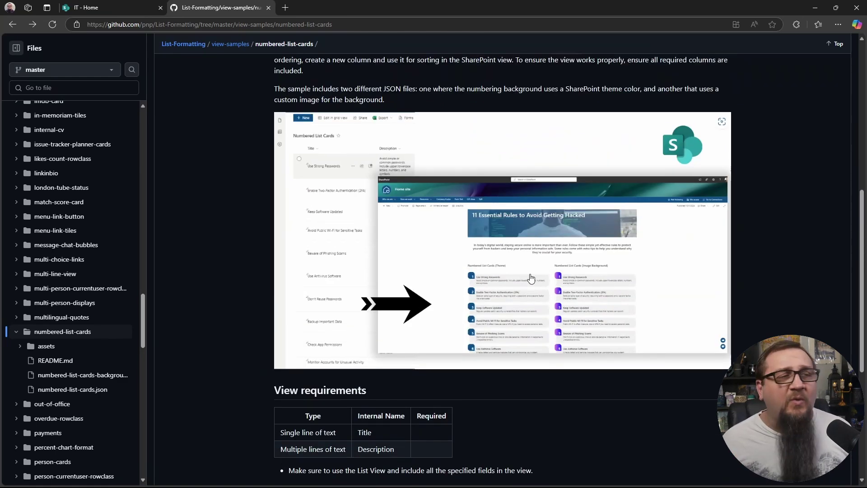
{"action": "scroll", "coordinate": [550, 268], "scroll_direction": "up", "scroll_amount": 6}
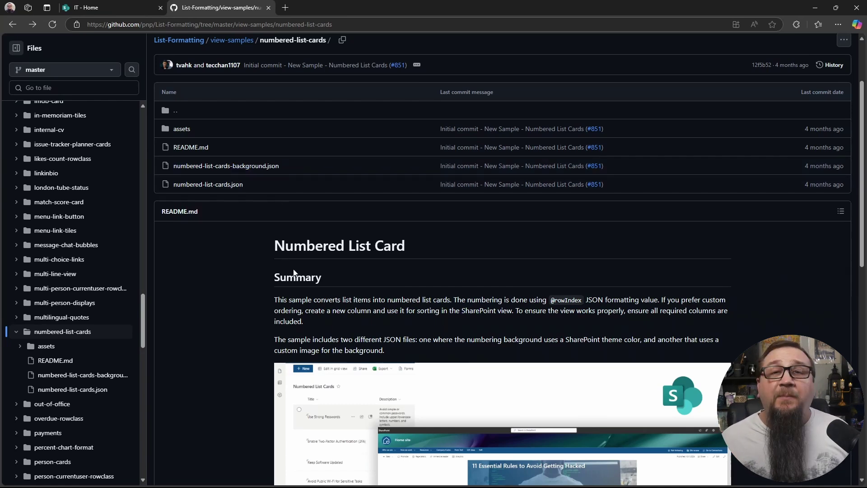
Step: Open numbered-list-cards.json from the GitHub folder to view its 84-line code
{"action": "left_click", "coordinate": [232, 184]}
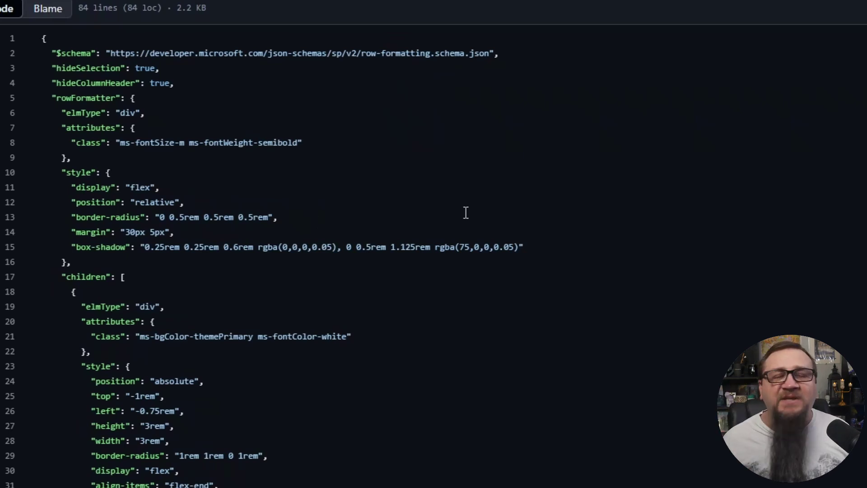
{"action": "scroll", "coordinate": [466, 213], "scroll_direction": "down", "scroll_amount": 2}
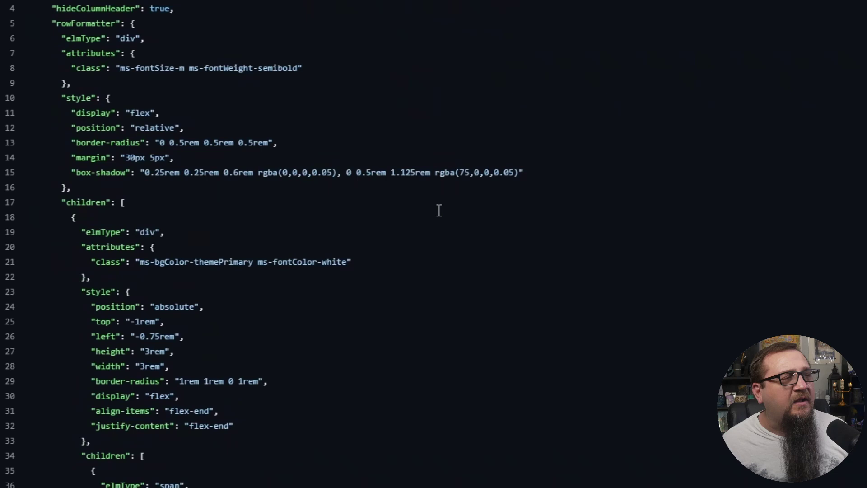
{"action": "scroll", "coordinate": [439, 211], "scroll_direction": "down", "scroll_amount": 2}
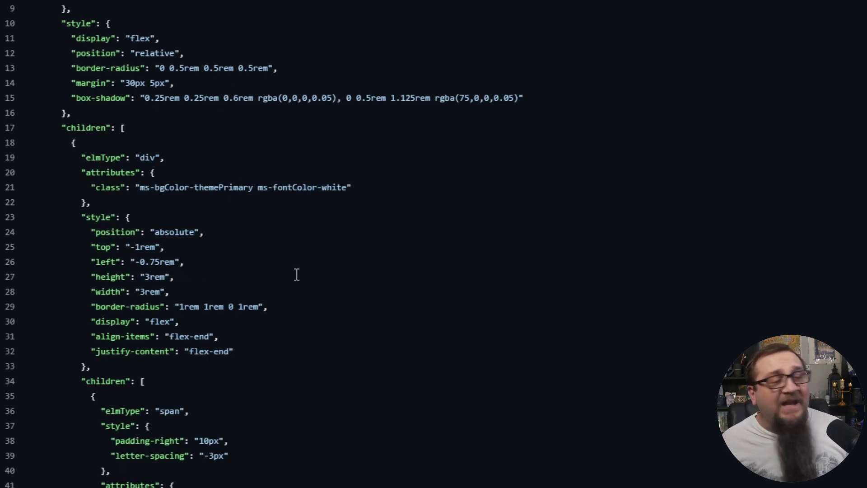
{"action": "scroll", "coordinate": [297, 275], "scroll_direction": "down", "scroll_amount": 3}
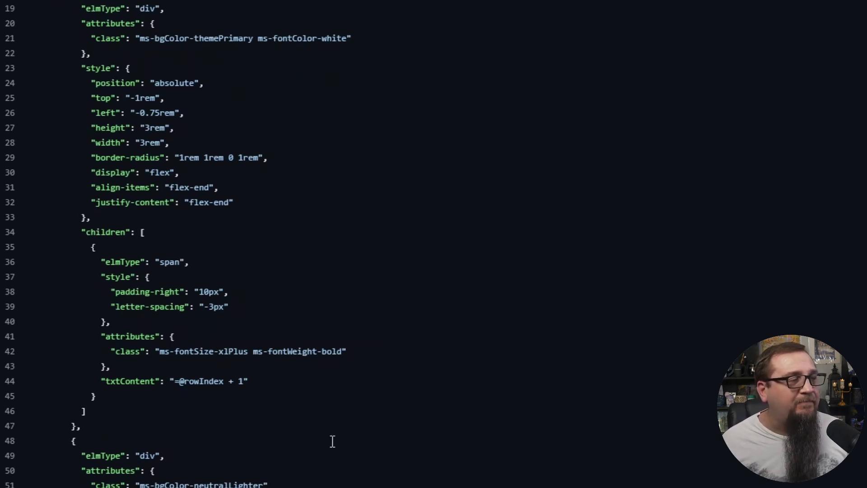
{"action": "scroll", "coordinate": [331, 442], "scroll_direction": "down", "scroll_amount": 5}
{"action": "scroll", "coordinate": [307, 248], "scroll_direction": "down", "scroll_amount": 2}
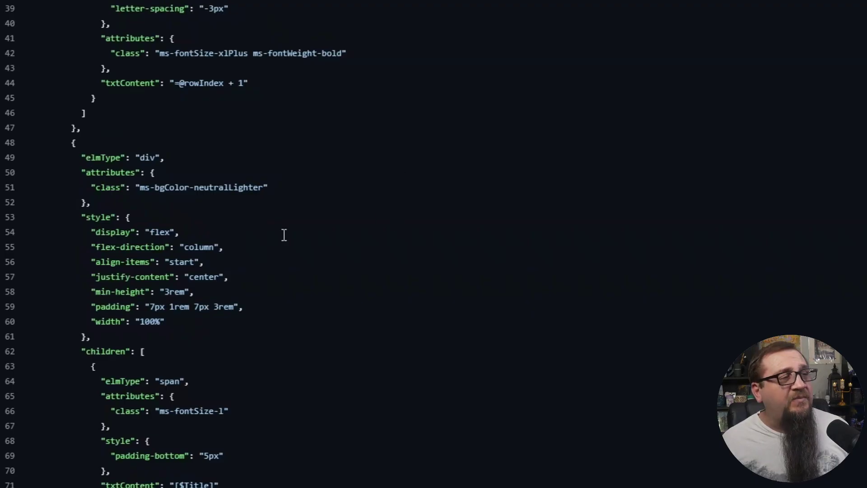
{"action": "scroll", "coordinate": [284, 235], "scroll_direction": "down", "scroll_amount": 2}
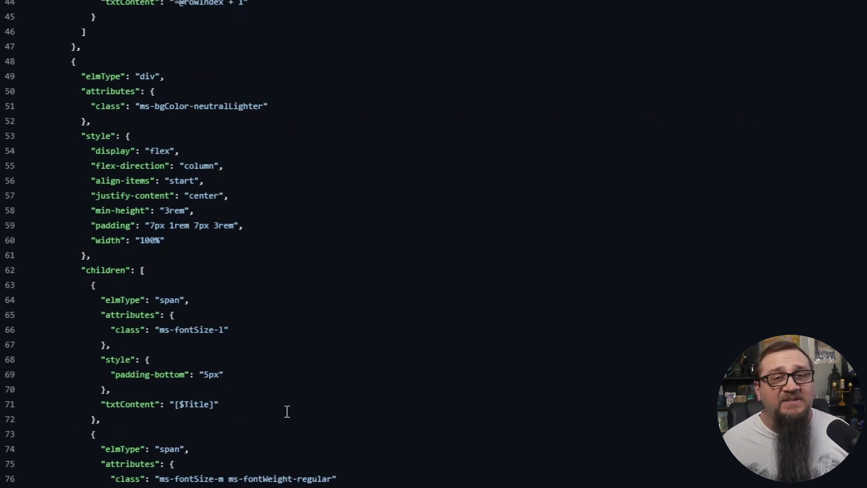
{"action": "scroll", "coordinate": [310, 468], "scroll_direction": "down", "scroll_amount": 2}
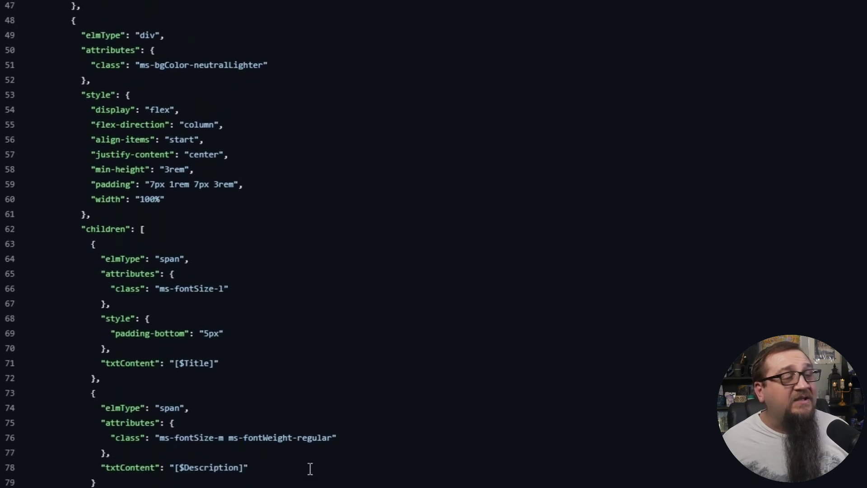